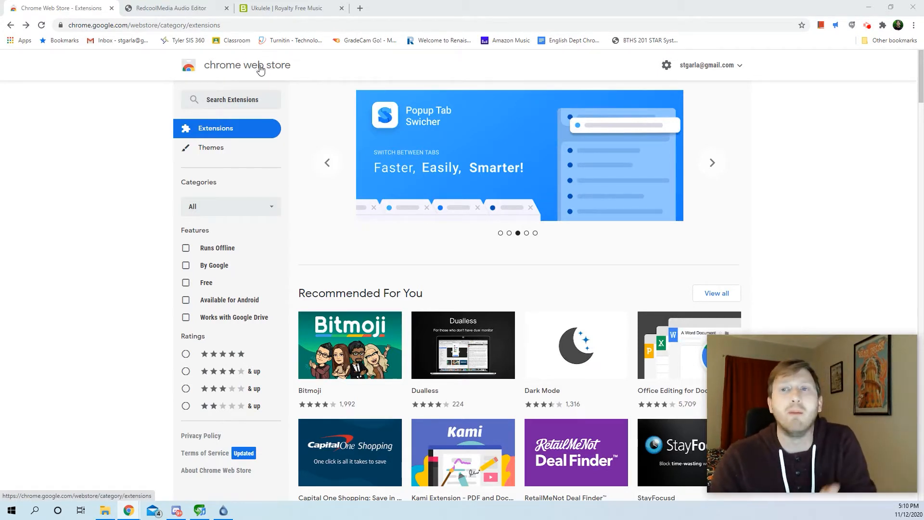
Search the Chrome Web Store for "audiostudio" and open the Audio editor & music editor AudioStudio listing
{"action": "left_click", "coordinate": [247, 100]}
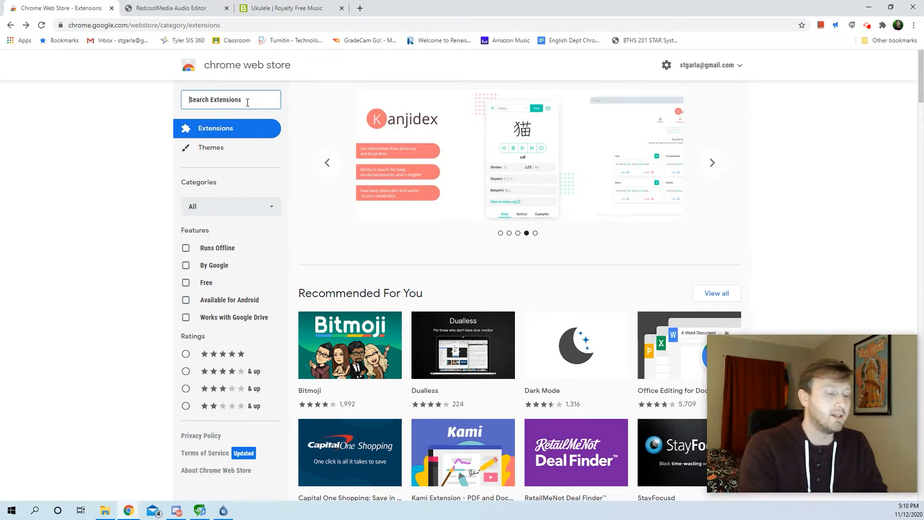
{"action": "type", "text": "audiostudio"}
{"action": "key", "text": "Return"}
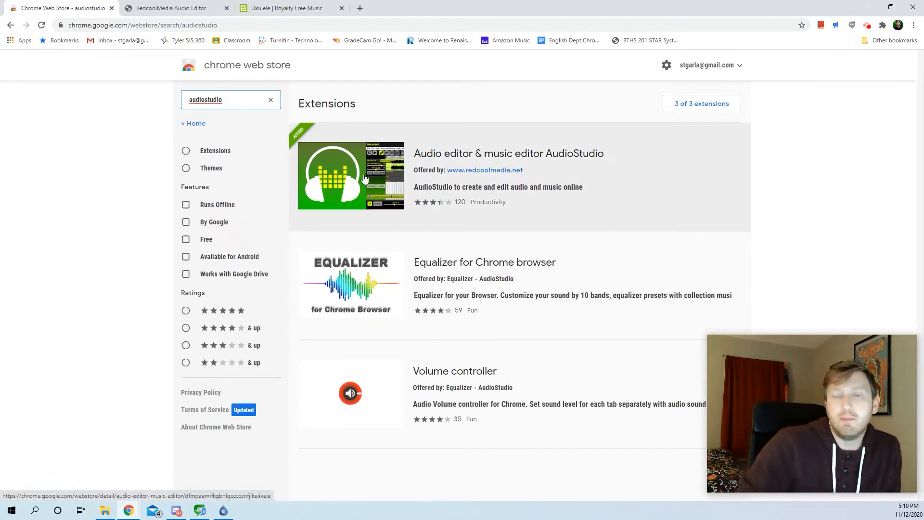
{"action": "left_click", "coordinate": [364, 179]}
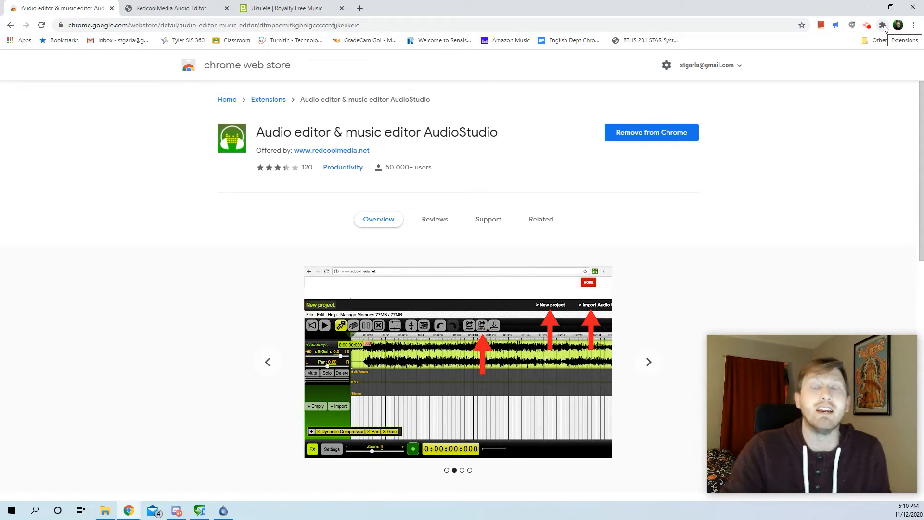
Launch the AudioStudio audio editor from its installed browser extension
{"action": "left_click", "coordinate": [883, 26]}
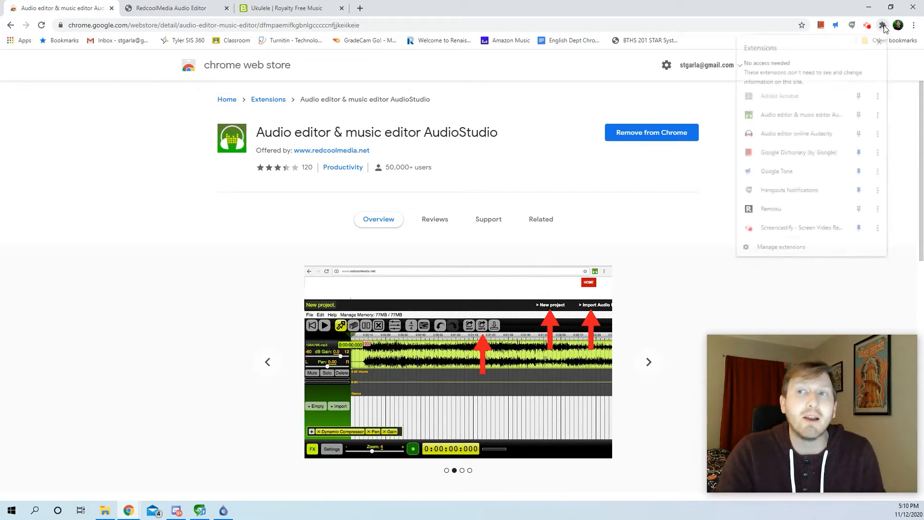
{"action": "left_click", "coordinate": [777, 116]}
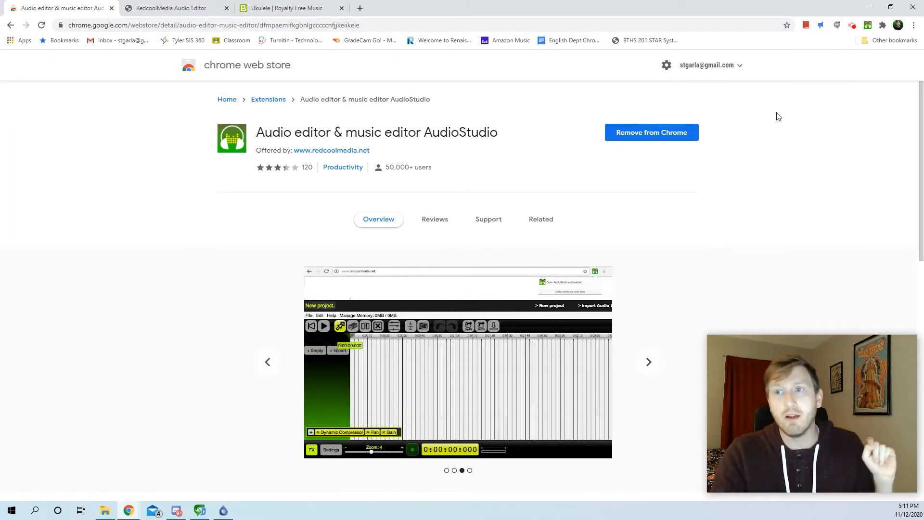
{"action": "left_click", "coordinate": [728, 72]}
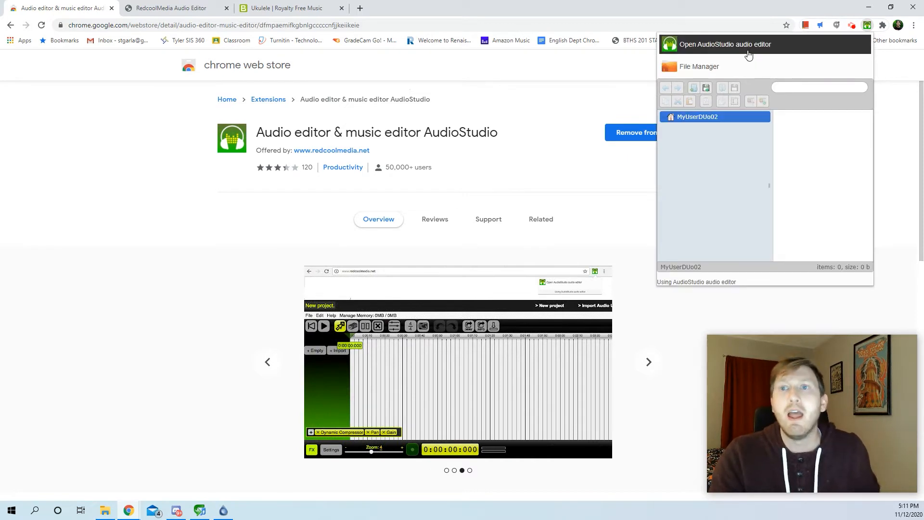
{"action": "left_click", "coordinate": [705, 48]}
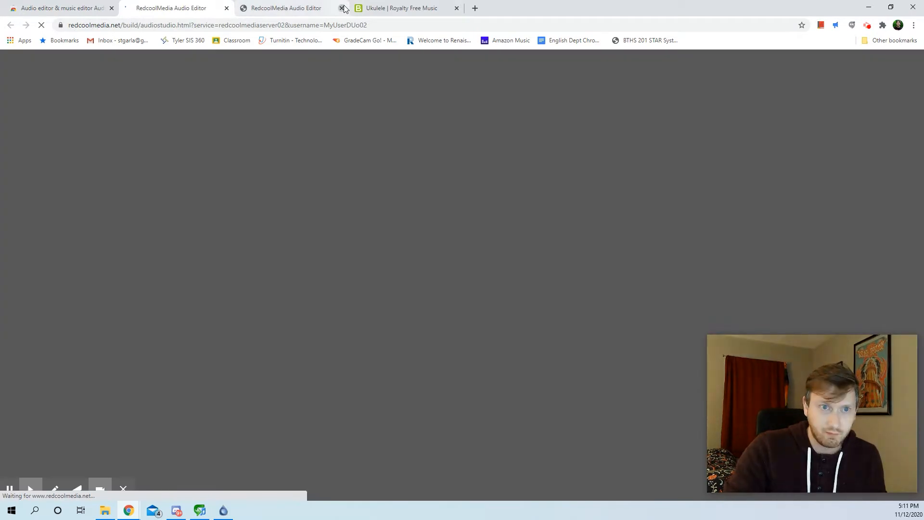
Close the older duplicate RedcoolMedia Audio Editor tab and allow the new editor page to use the microphone
{"action": "left_click", "coordinate": [342, 9]}
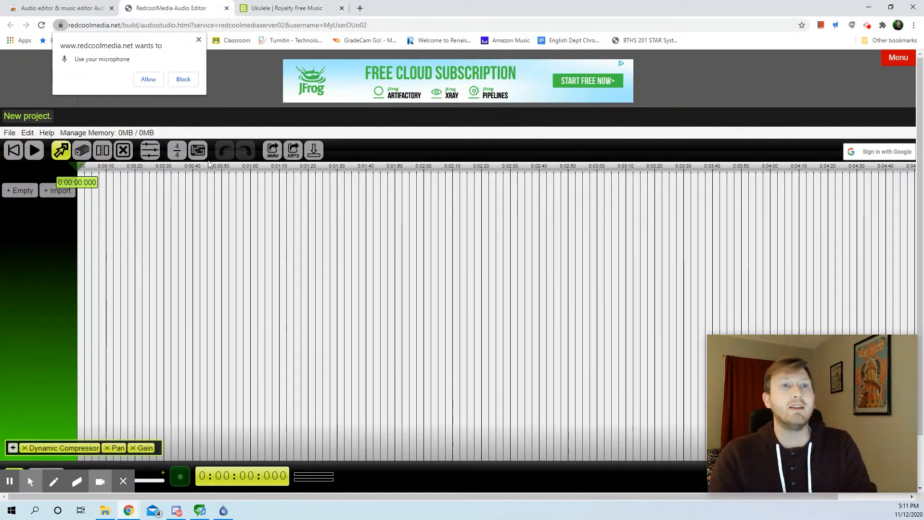
{"action": "left_click", "coordinate": [154, 80]}
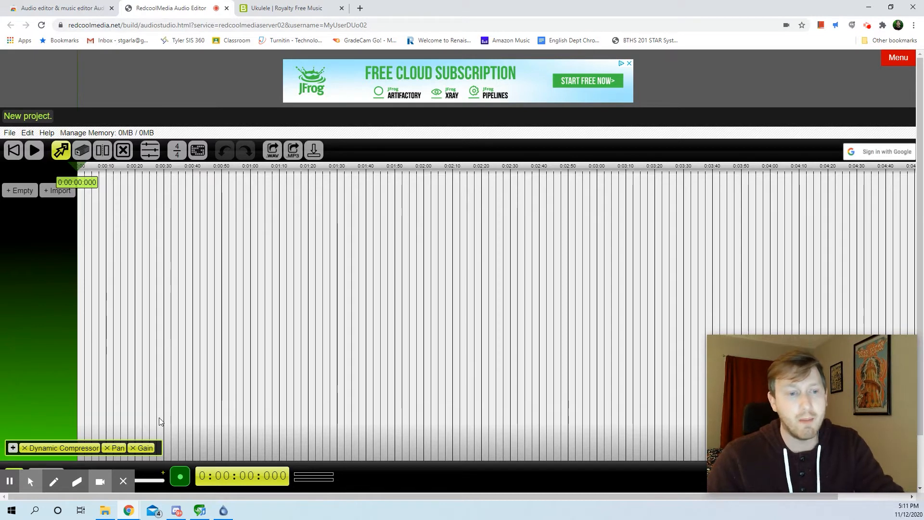
{"action": "mouse_move", "coordinate": [136, 490]}
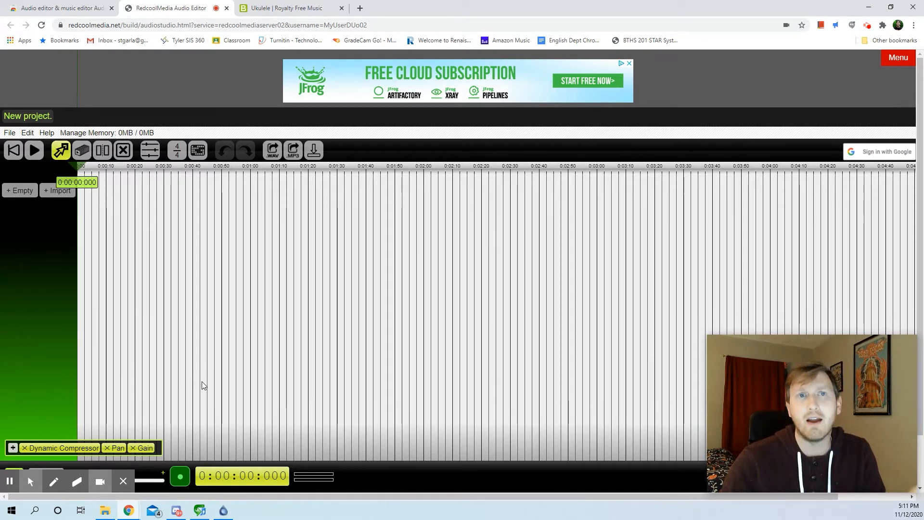
Open Screencastify's My Recordings and select the Week 14 Summary Screencast
{"action": "left_click", "coordinate": [870, 27]}
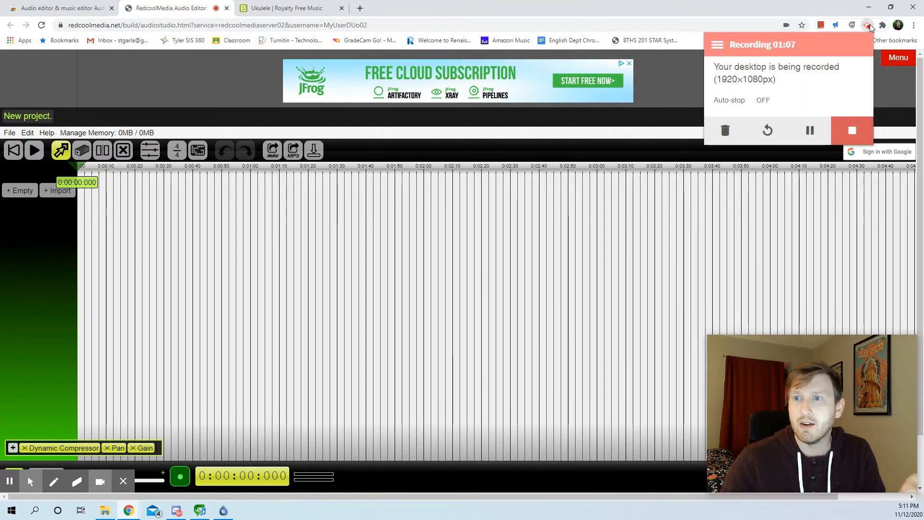
{"action": "left_click", "coordinate": [719, 46]}
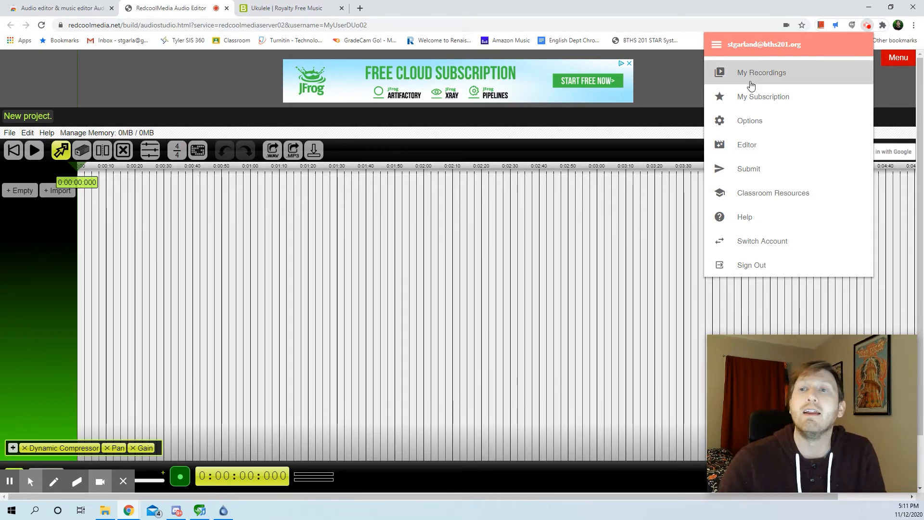
{"action": "left_click", "coordinate": [747, 73]}
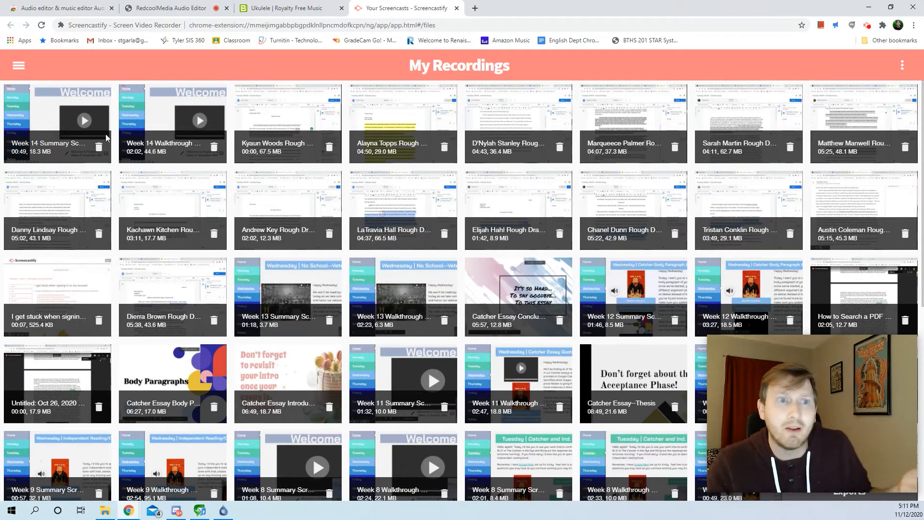
{"action": "left_click", "coordinate": [63, 122]}
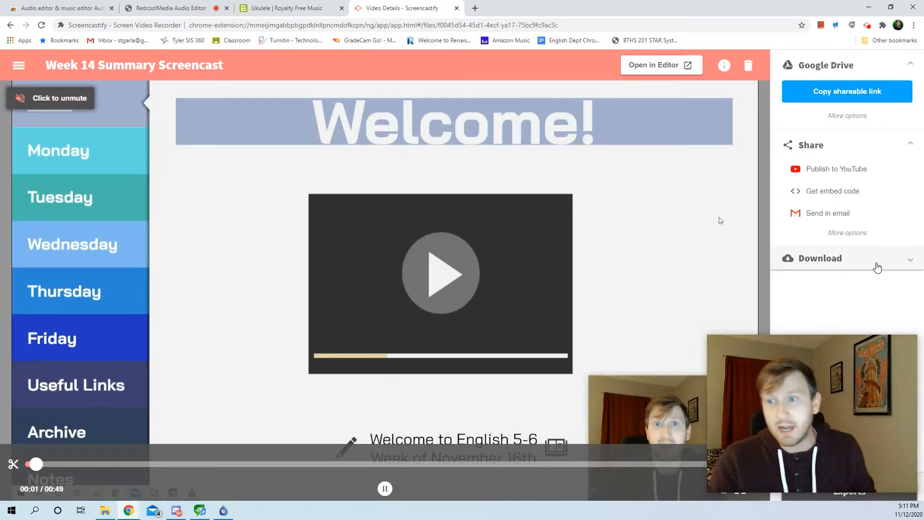
Export only the audio of the Week 14 Summary Screencast and download it as an MP3
{"action": "left_click", "coordinate": [876, 266]}
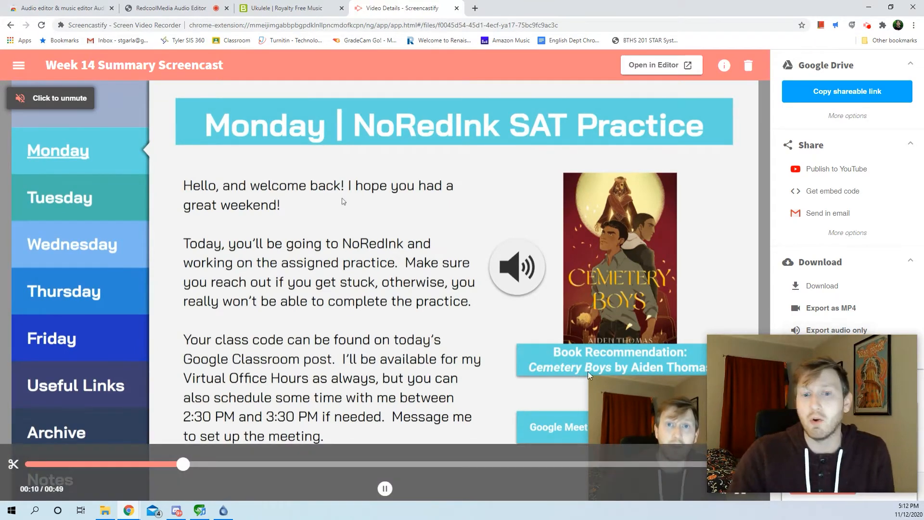
{"action": "left_click", "coordinate": [816, 330]}
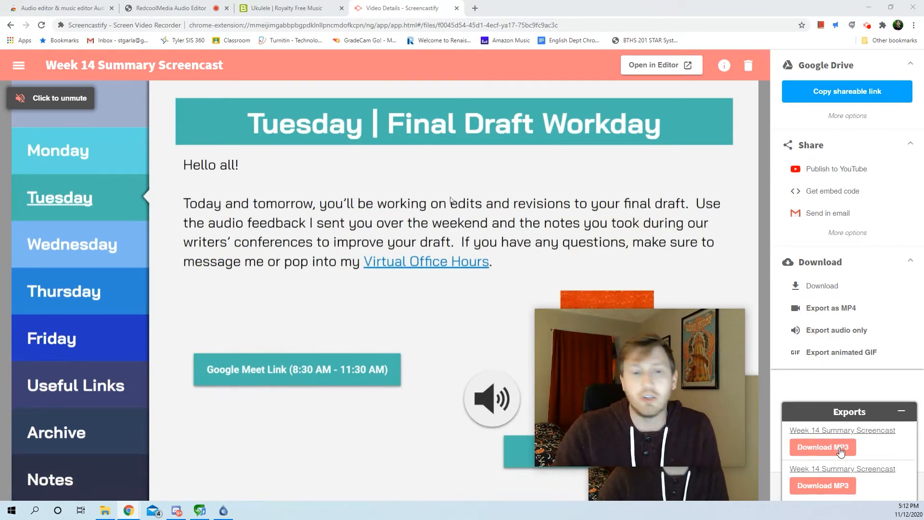
{"action": "left_click", "coordinate": [843, 449]}
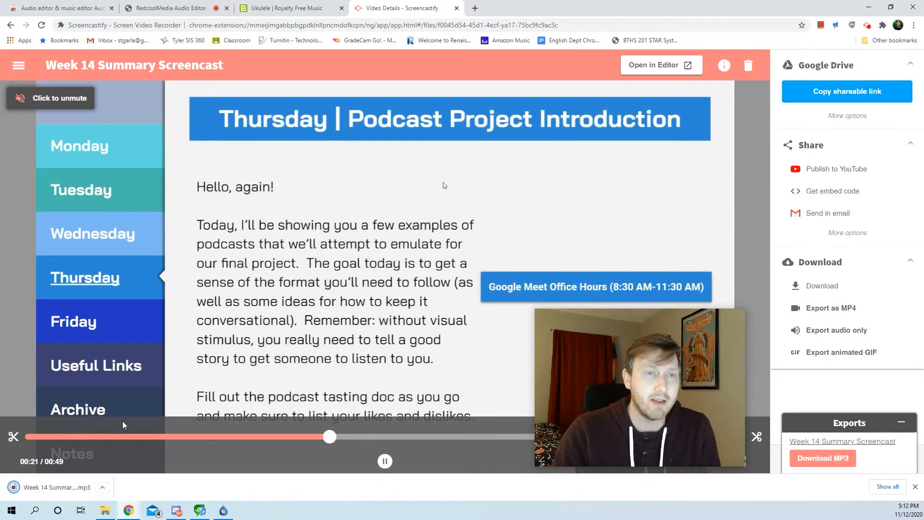
Return to the RedcoolMedia Audio Editor and import the Week 14 Summary Screencast MP3 from the Downloads folder
{"action": "left_click", "coordinate": [202, 8]}
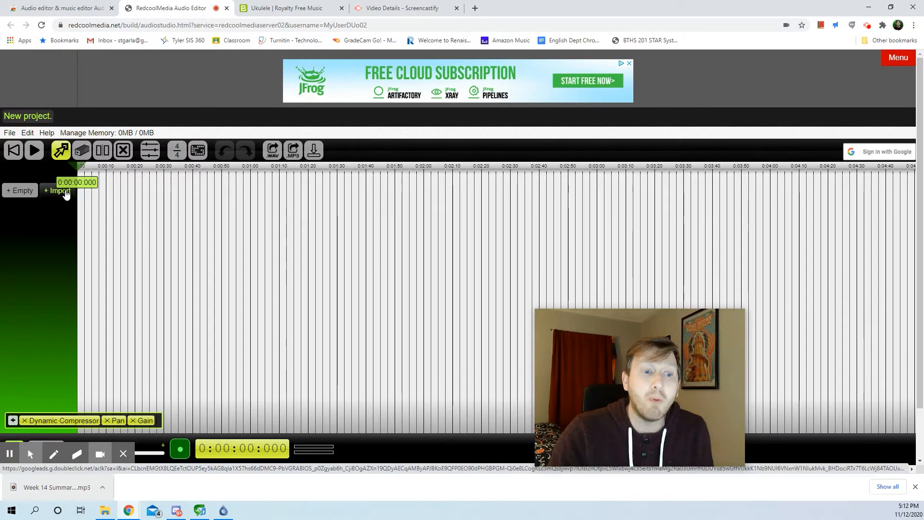
{"action": "left_click", "coordinate": [66, 192]}
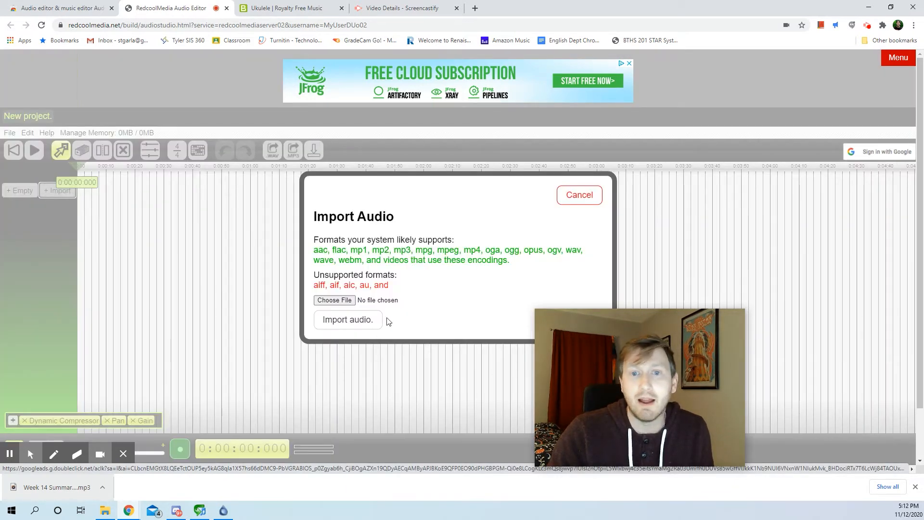
{"action": "left_click", "coordinate": [340, 301]}
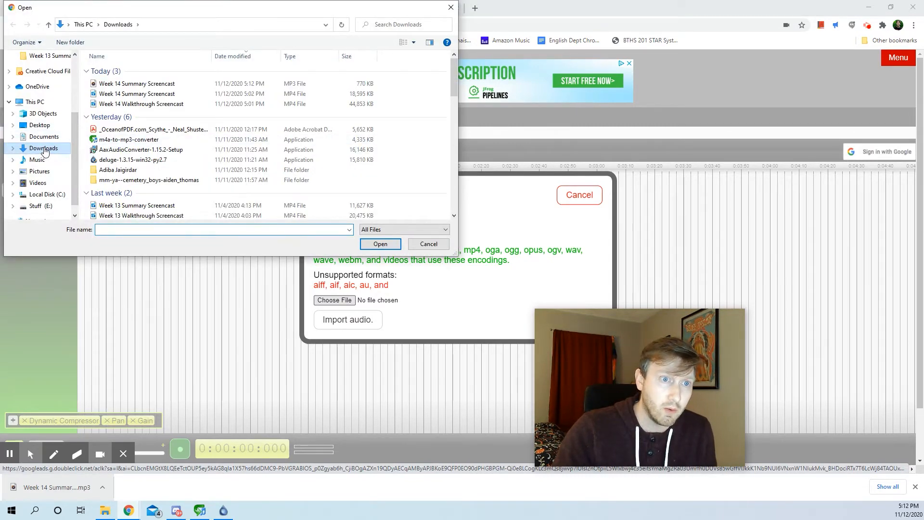
{"action": "left_click", "coordinate": [44, 149]}
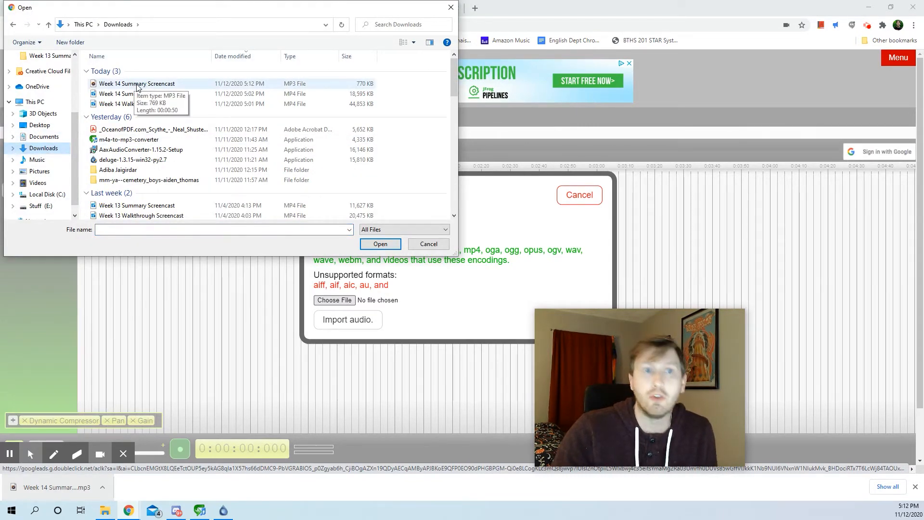
{"action": "double_click", "coordinate": [135, 83]}
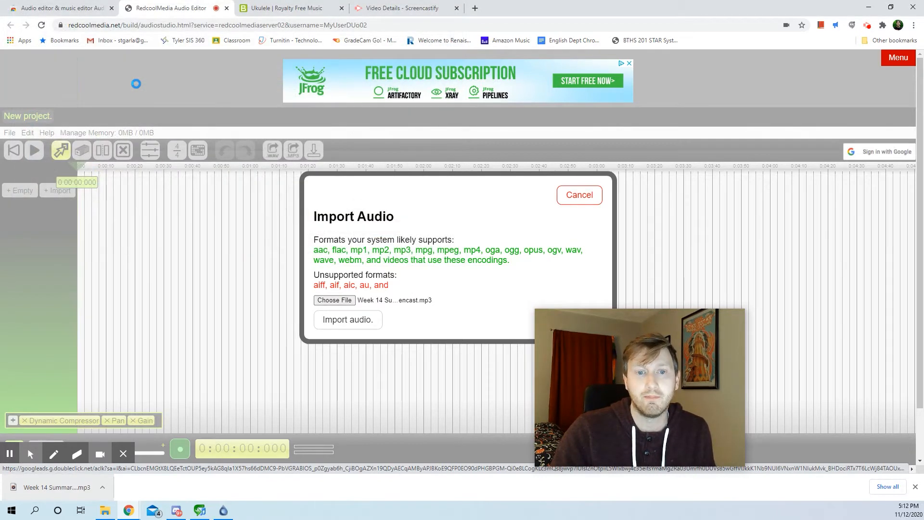
{"action": "left_click", "coordinate": [347, 320]}
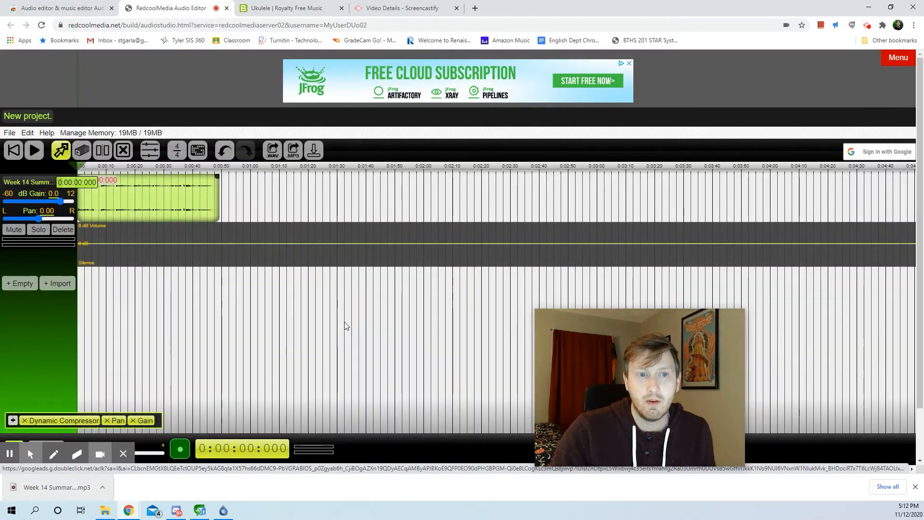
Move the imported screencast clip along the timeline so it starts at about 22 seconds
{"action": "left_click_drag", "start_coordinate": [159, 203], "coordinate": [215, 207]}
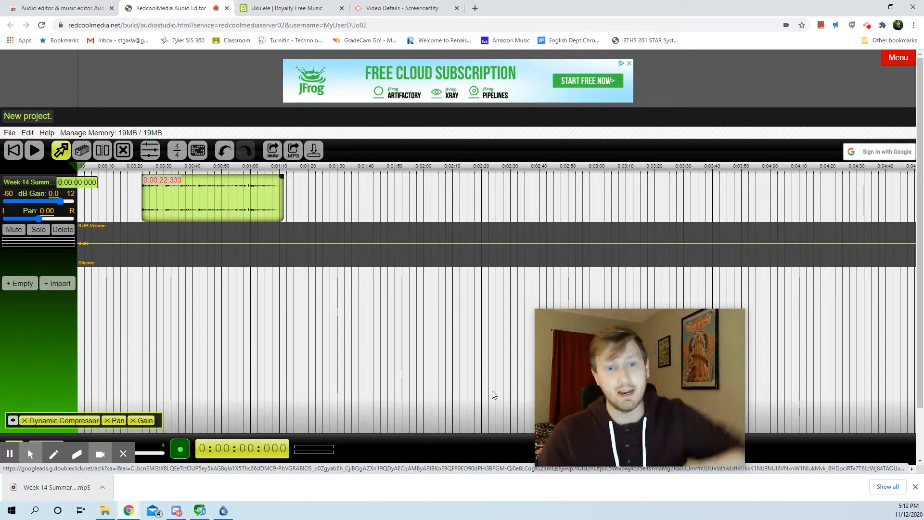
{"action": "left_click", "coordinate": [9, 453]}
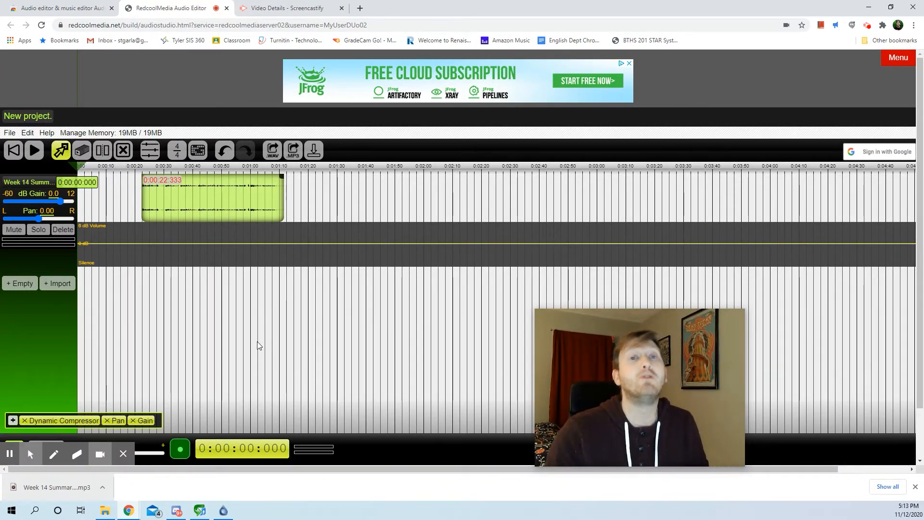
Open bensound.com in a new tab and preview the Ukulele track
{"action": "left_click", "coordinate": [360, 8]}
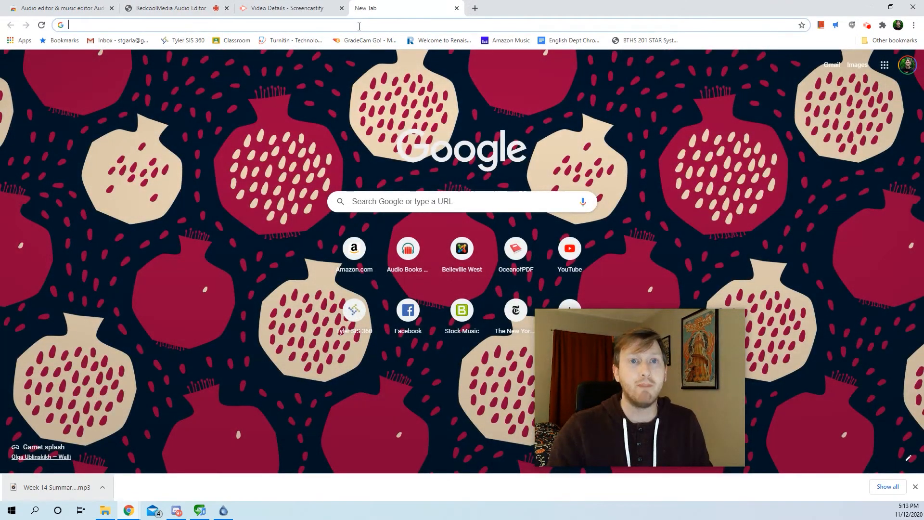
{"action": "left_click", "coordinate": [359, 25]}
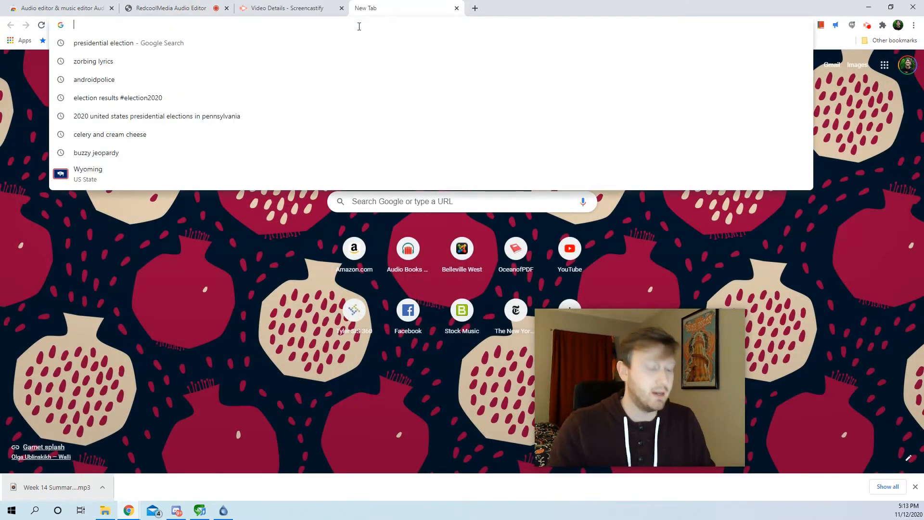
{"action": "type", "text": "bensound.com"}
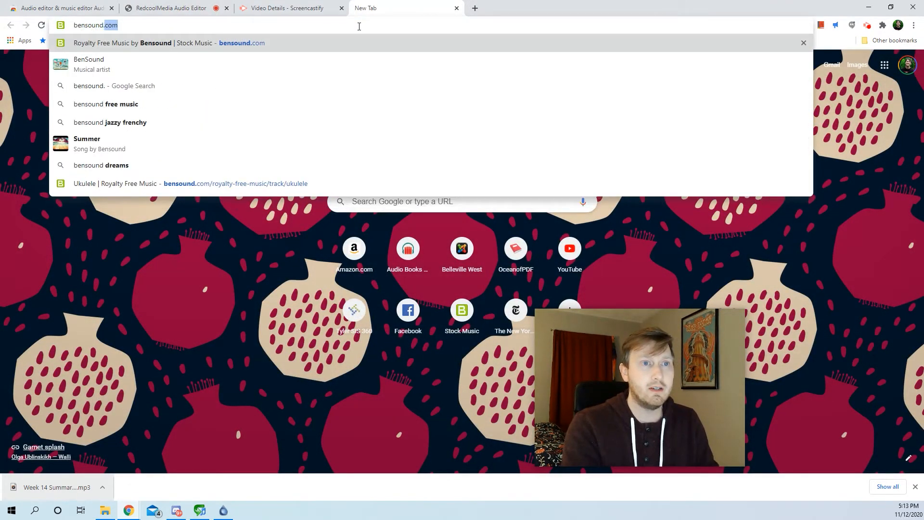
{"action": "key", "text": "Return"}
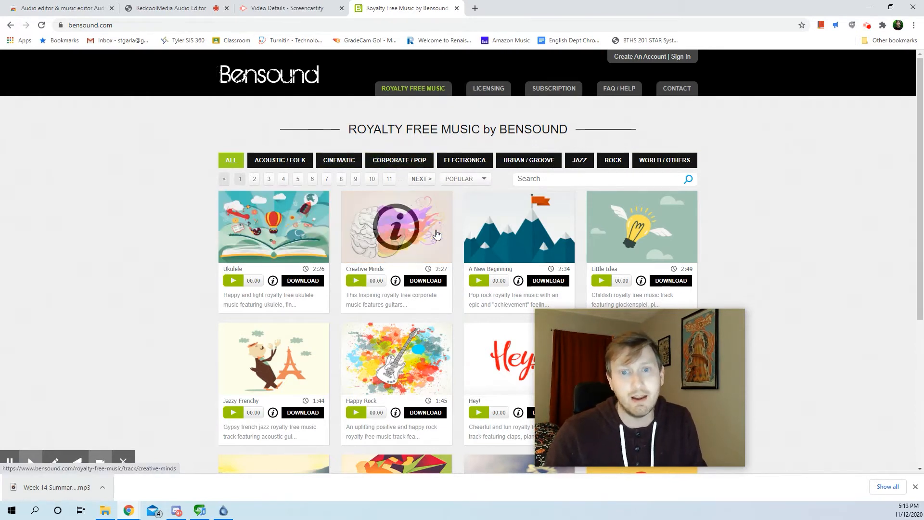
{"action": "left_click", "coordinate": [233, 281]}
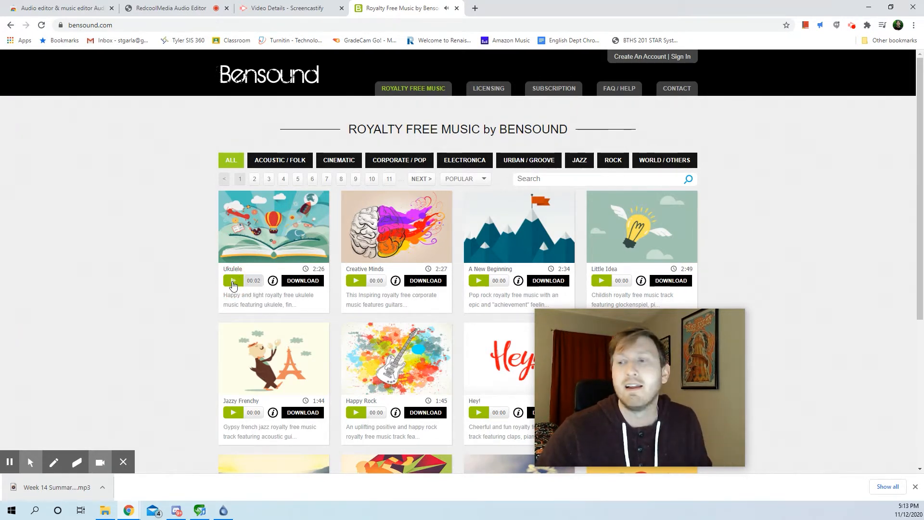
Open the Ukulele track's page and copy the link address of its free-license download
{"action": "left_click", "coordinate": [254, 219]}
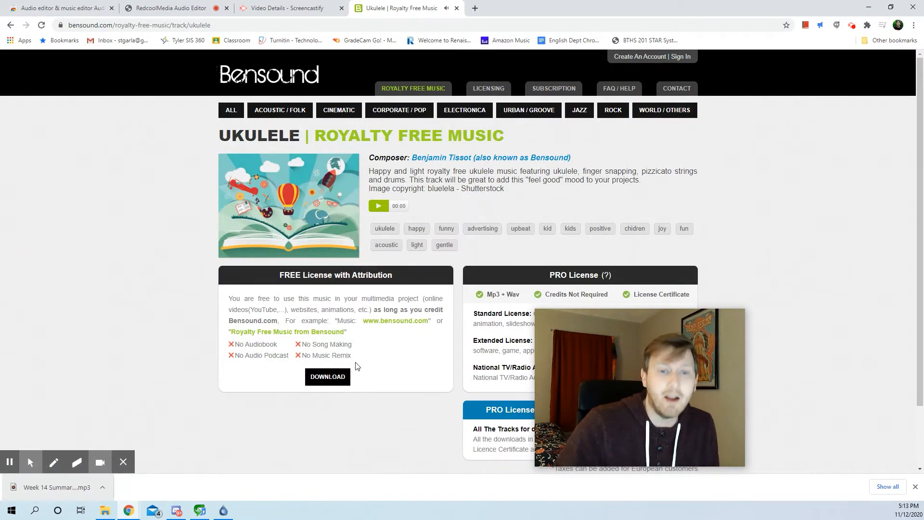
{"action": "right_click", "coordinate": [330, 380]}
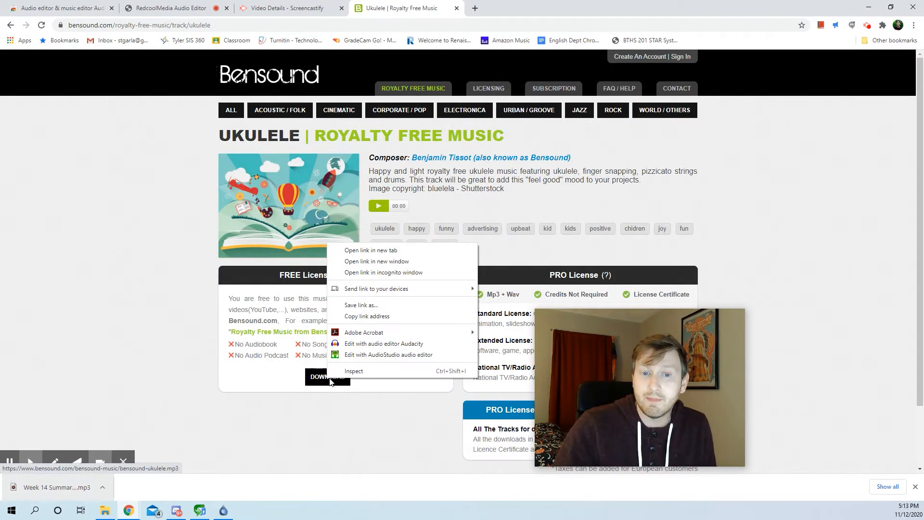
{"action": "left_click", "coordinate": [370, 316]}
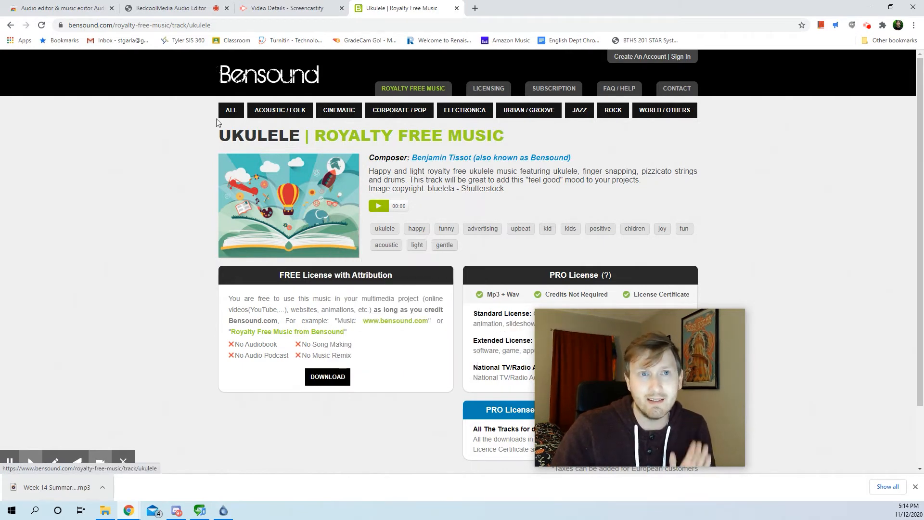
Return to the RedcoolMedia Audio Editor and import the Ukulele track by URL, using the copied Bensound MP3 link
{"action": "left_click", "coordinate": [158, 4]}
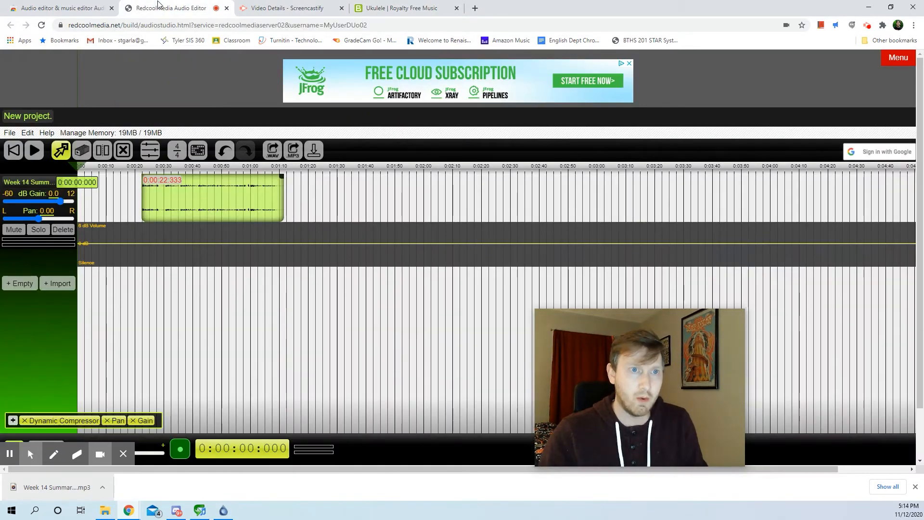
{"action": "left_click", "coordinate": [903, 60]}
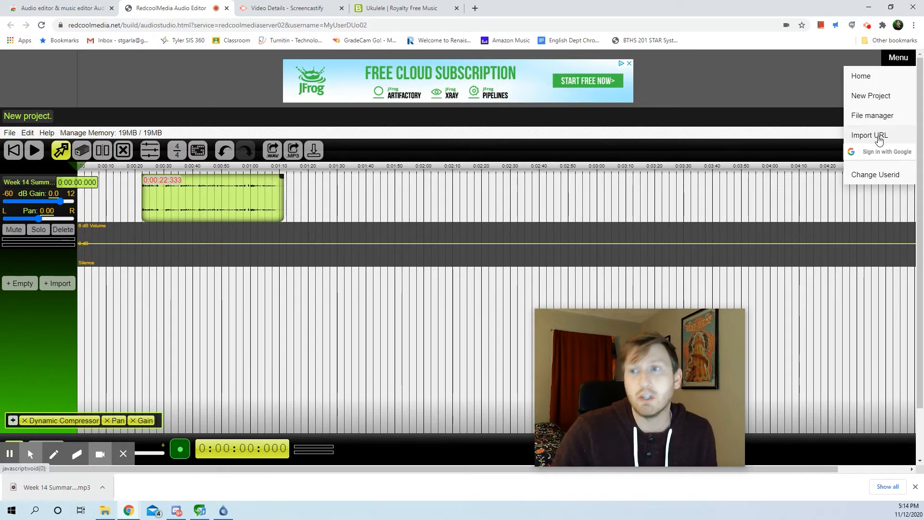
{"action": "left_click", "coordinate": [878, 139]}
{"action": "left_click", "coordinate": [425, 169]}
{"action": "right_click", "coordinate": [424, 168]}
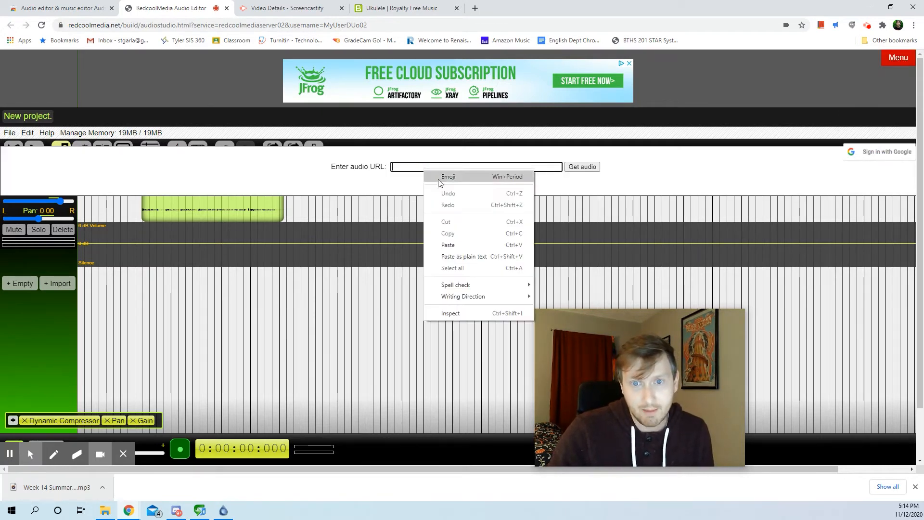
{"action": "left_click", "coordinate": [461, 243]}
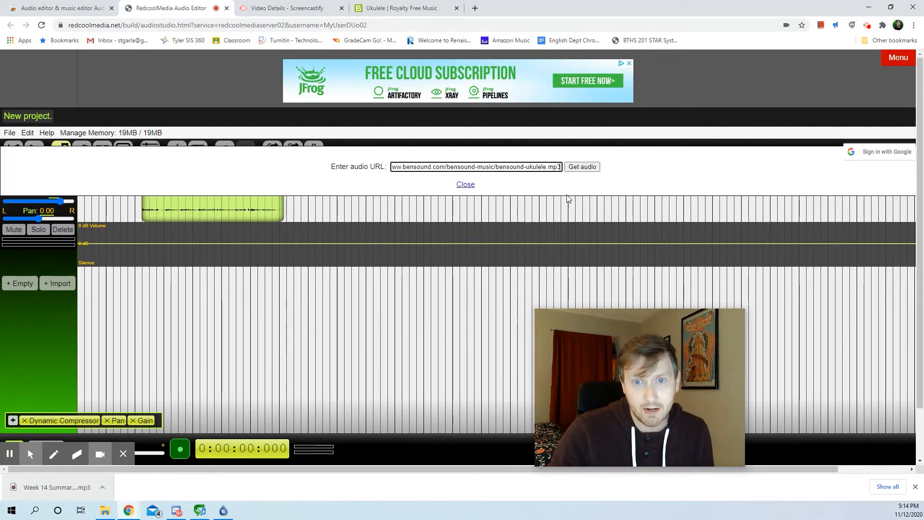
{"action": "left_click", "coordinate": [579, 167]}
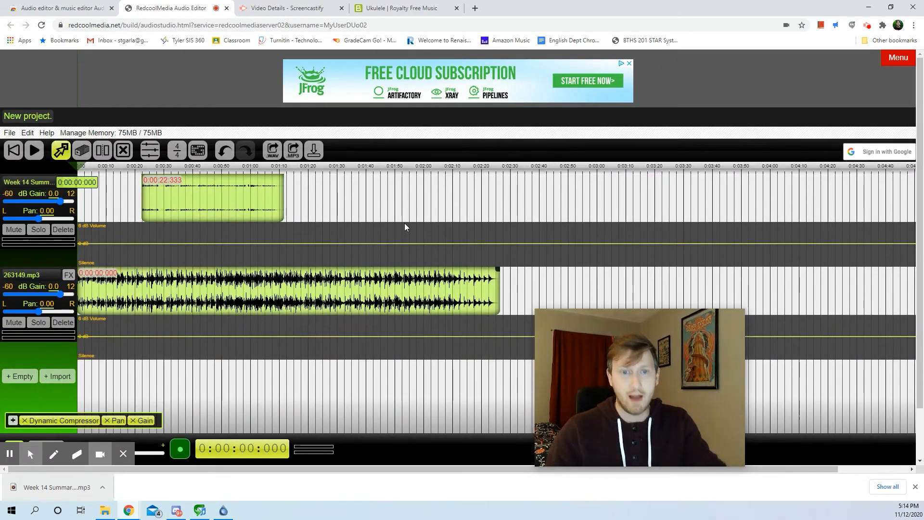
Split the imported 263149.mp3 music at about 10 seconds and delete the section after the split
{"action": "left_click", "coordinate": [101, 153]}
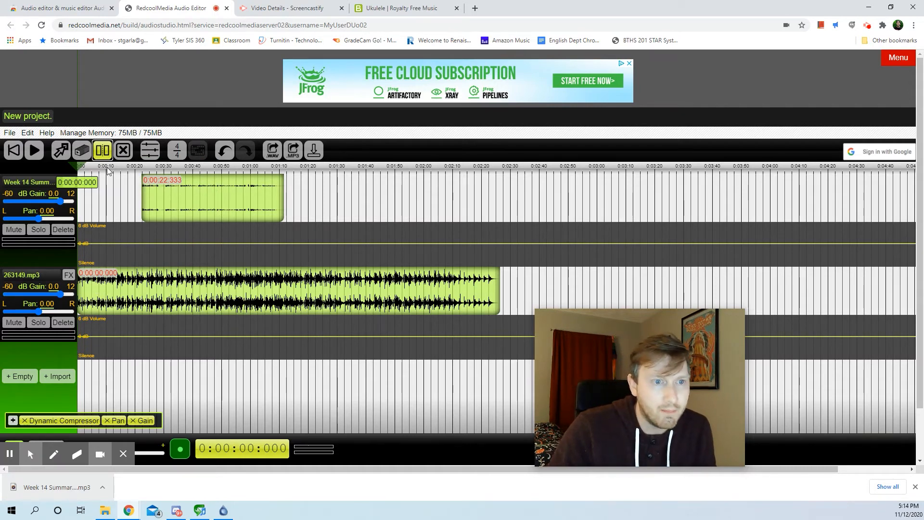
{"action": "left_click", "coordinate": [106, 272]}
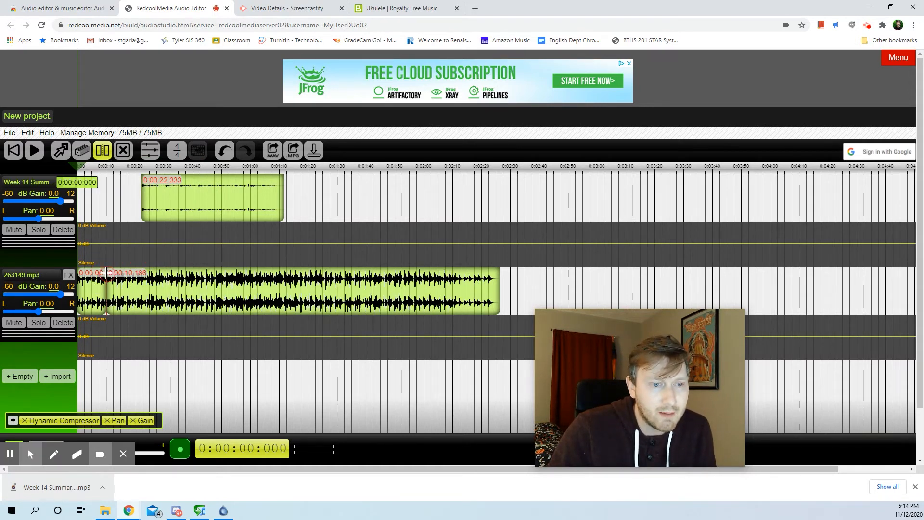
{"action": "left_click", "coordinate": [124, 153]}
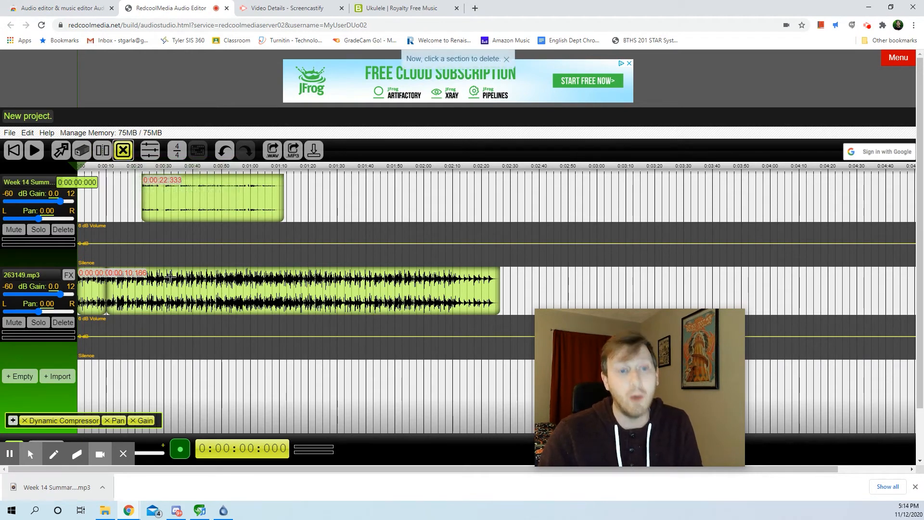
{"action": "left_click", "coordinate": [178, 289]}
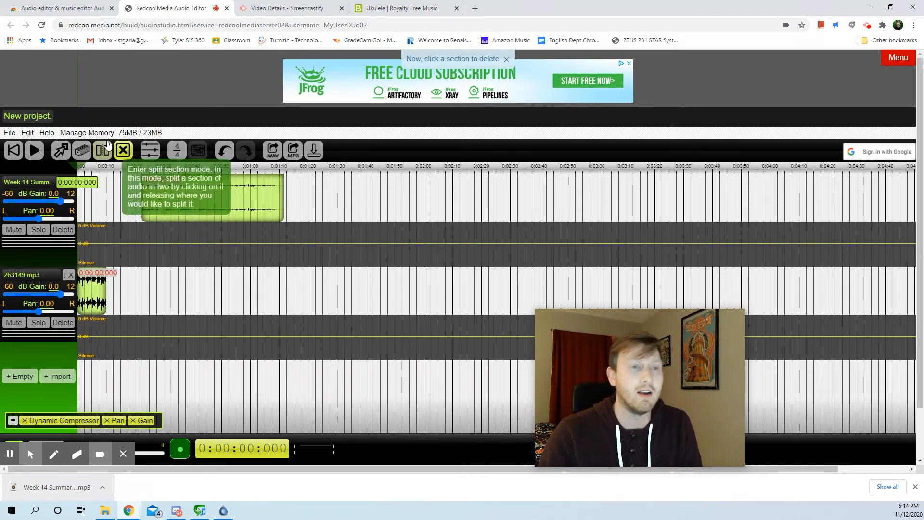
Move the Week 14 Summary clip earlier so it starts at about 12 seconds, just after the intro music
{"action": "left_click", "coordinate": [61, 153]}
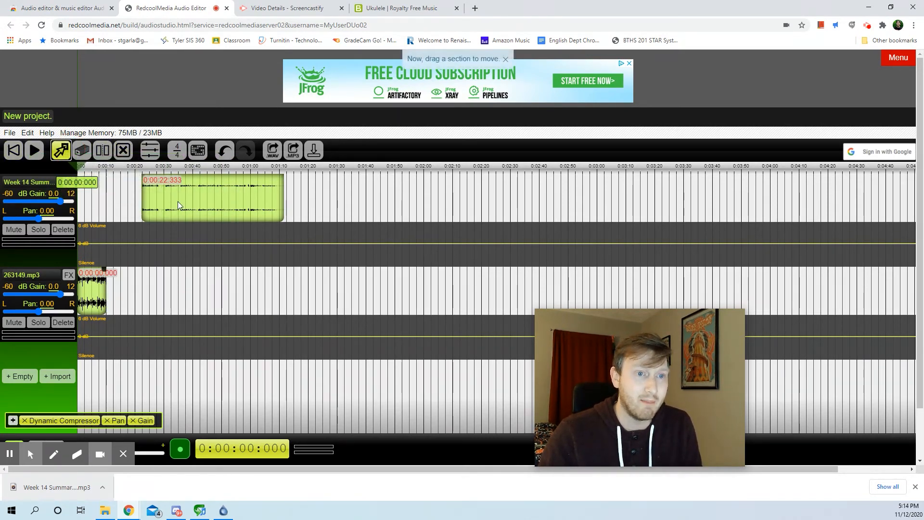
{"action": "left_click_drag", "start_coordinate": [177, 206], "coordinate": [143, 206]}
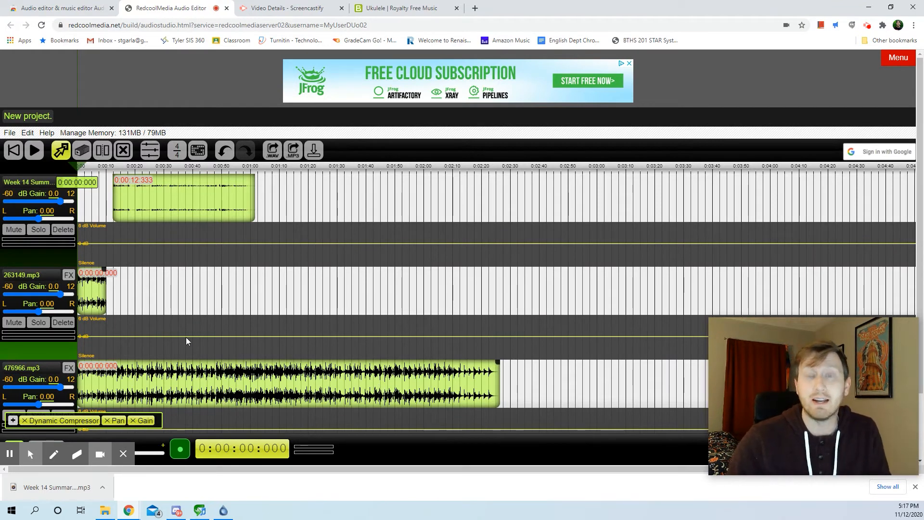
Split the second music copy, 476966.mp3, at 10 seconds and delete the section after the split
{"action": "left_click", "coordinate": [102, 150]}
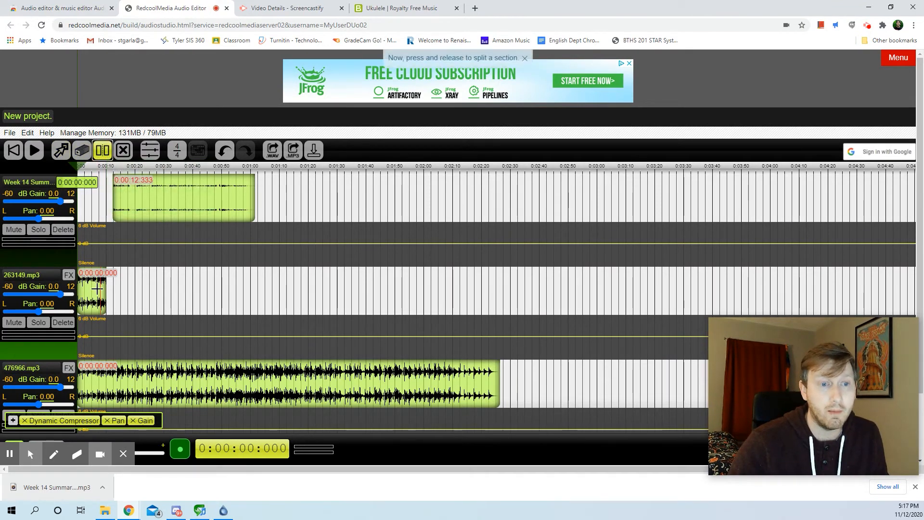
{"action": "left_click", "coordinate": [105, 368]}
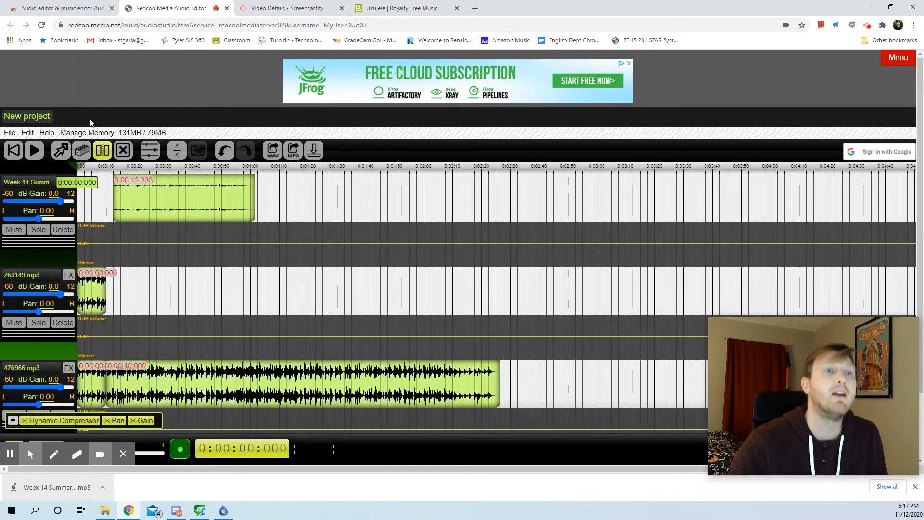
{"action": "left_click", "coordinate": [123, 150]}
{"action": "left_click", "coordinate": [163, 391]}
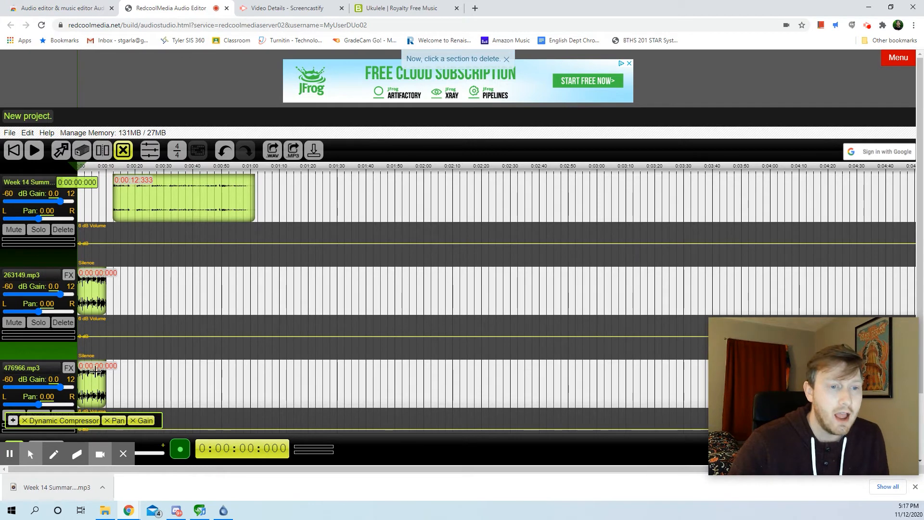
Move the trimmed 476966.mp3 clip onto the Week 14 Summary track, directly after the voice clip at about 1:02
{"action": "left_click", "coordinate": [61, 151]}
{"action": "left_click_drag", "start_coordinate": [101, 394], "coordinate": [275, 181]}
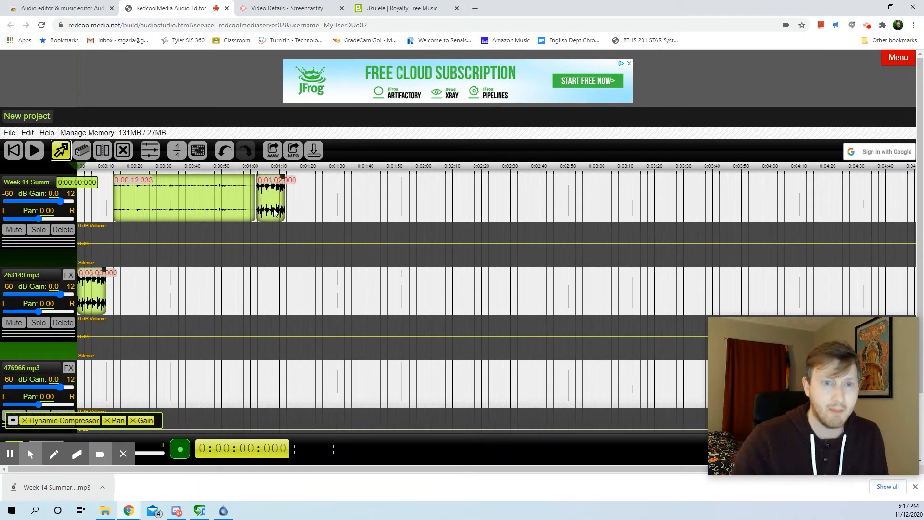
{"action": "left_click_drag", "start_coordinate": [270, 211], "coordinate": [268, 206]}
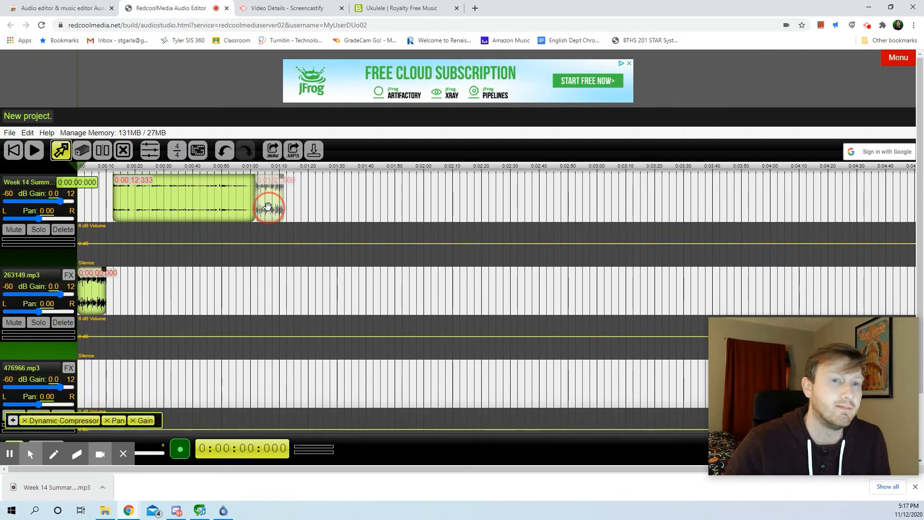
Export the project as MP3 to review the save and download options, and close them
{"action": "left_click", "coordinate": [293, 151]}
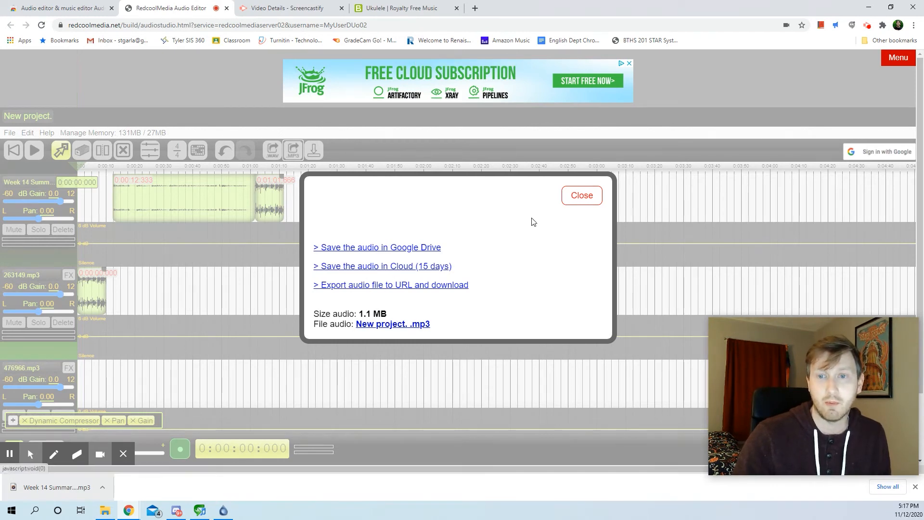
{"action": "left_click", "coordinate": [580, 196]}
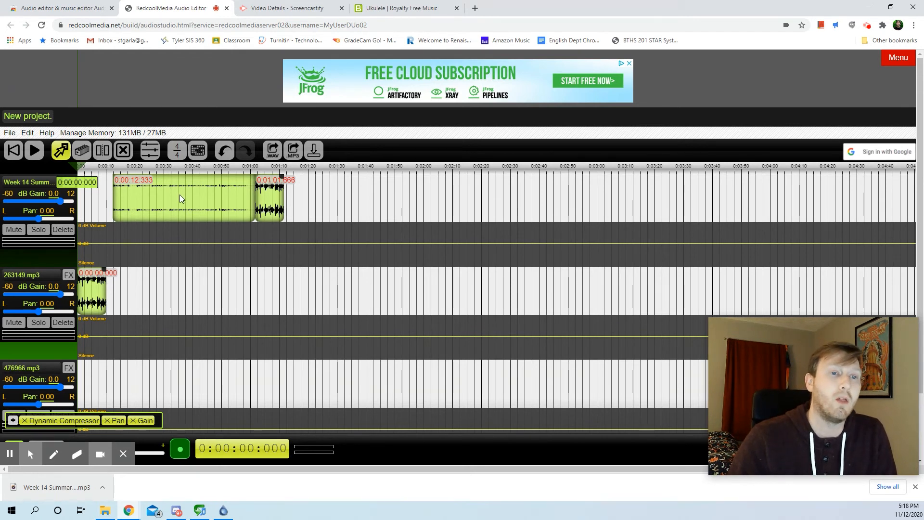
Move the outro music to the 263149.mp3 track and overlap both music clips with the voice, starting at about 4 and 59 seconds
{"action": "left_click_drag", "start_coordinate": [270, 202], "coordinate": [269, 295]}
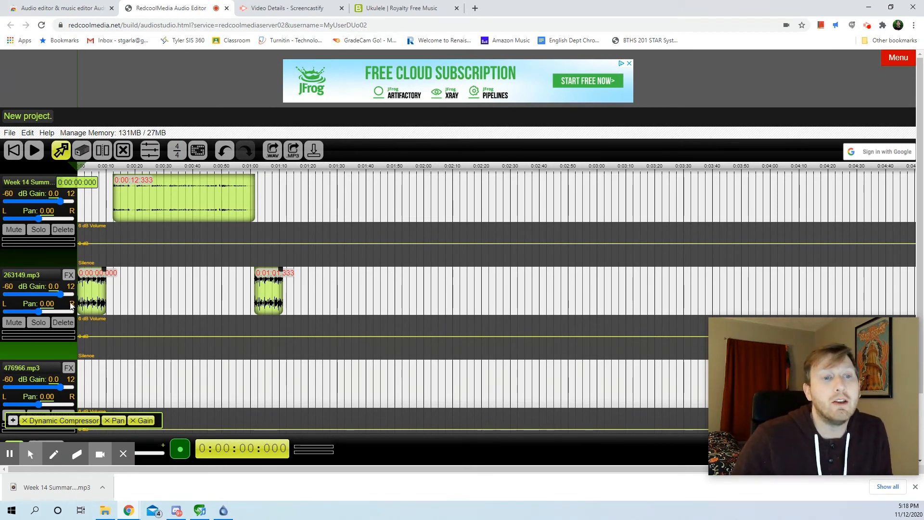
{"action": "left_click_drag", "start_coordinate": [83, 301], "coordinate": [93, 297]}
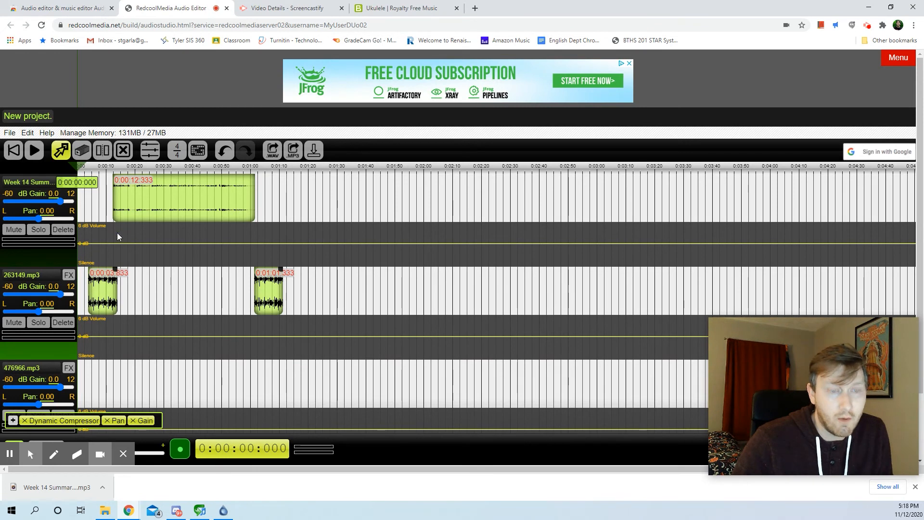
{"action": "left_click_drag", "start_coordinate": [266, 302], "coordinate": [258, 299]}
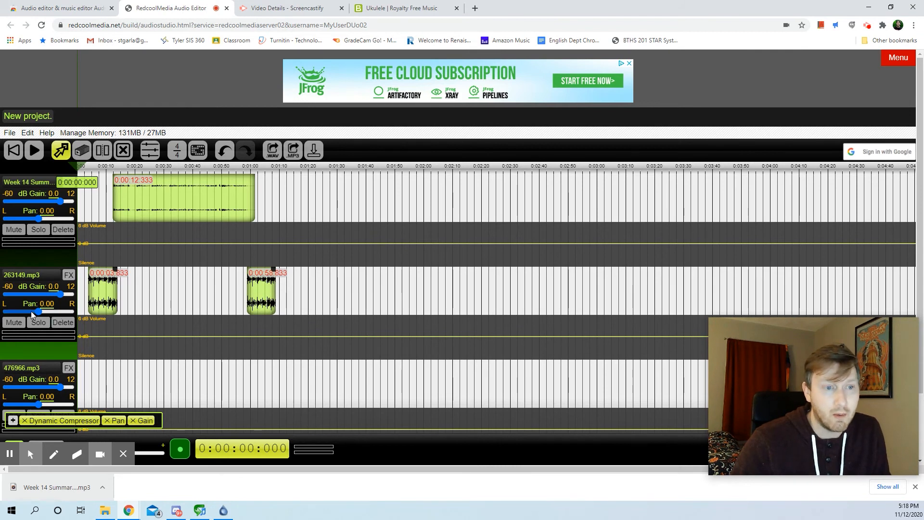